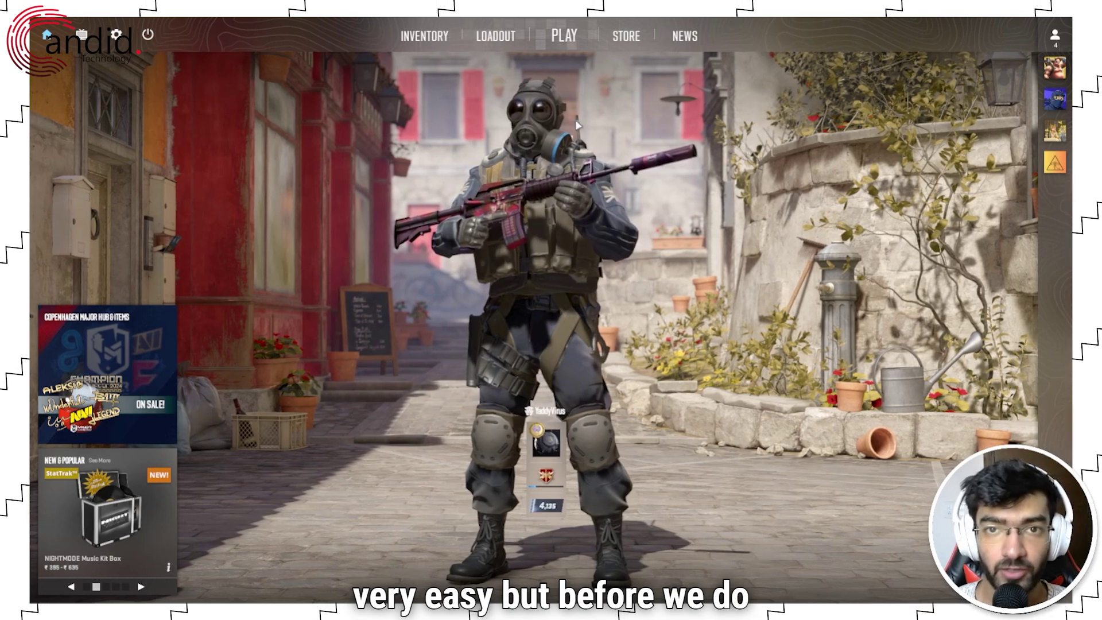
Go to Play and bring up the Workshop Maps list with its three subscribed maps
left_click(565, 37)
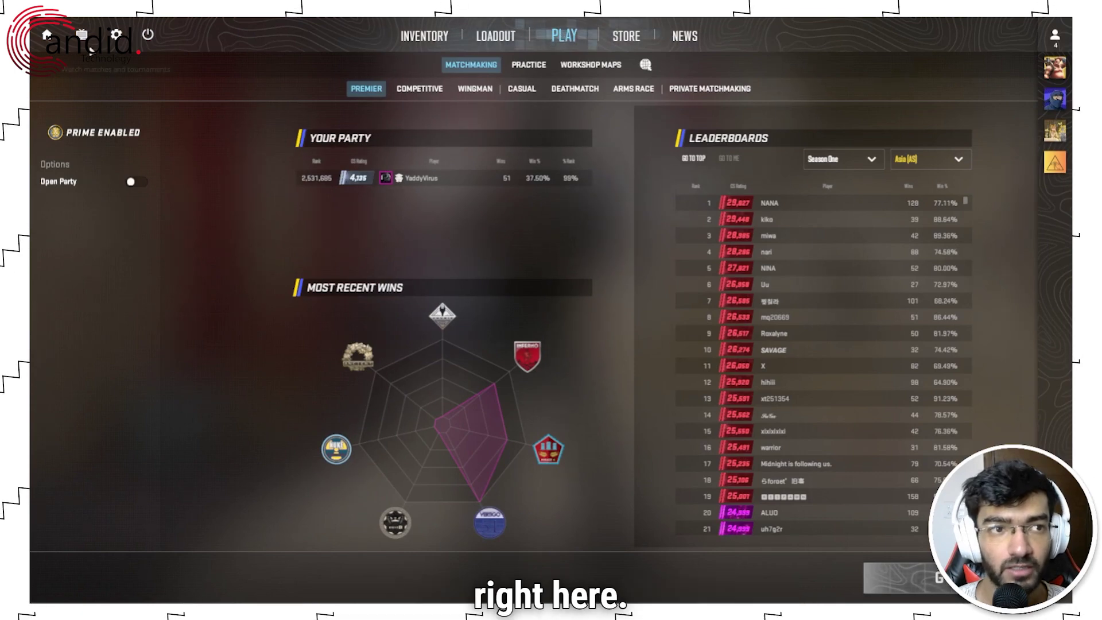
left_click(48, 36)
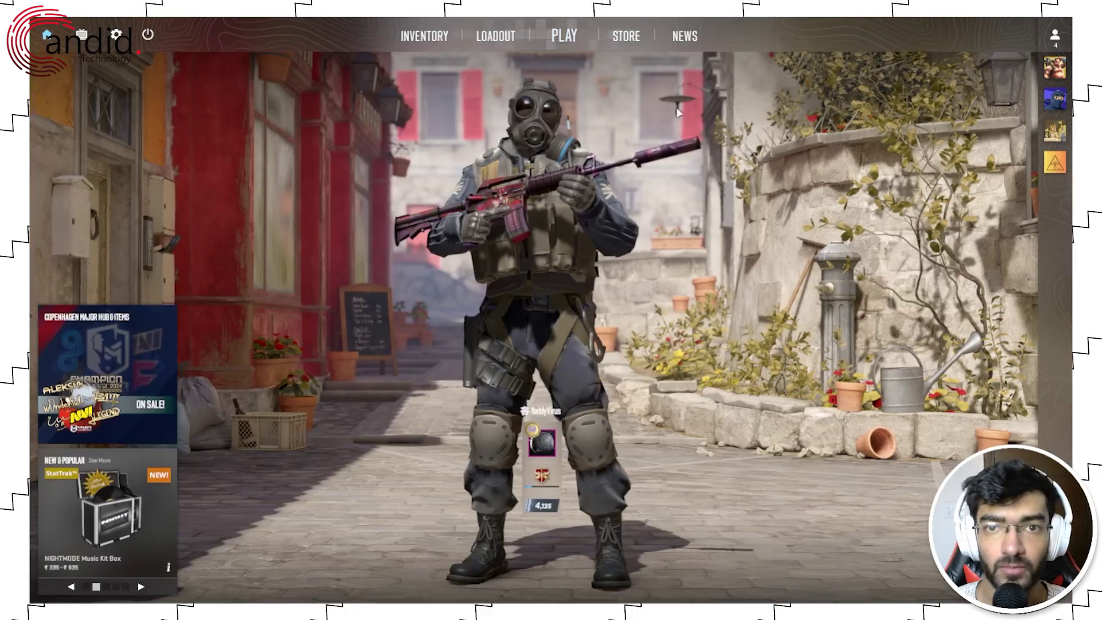
left_click(564, 36)
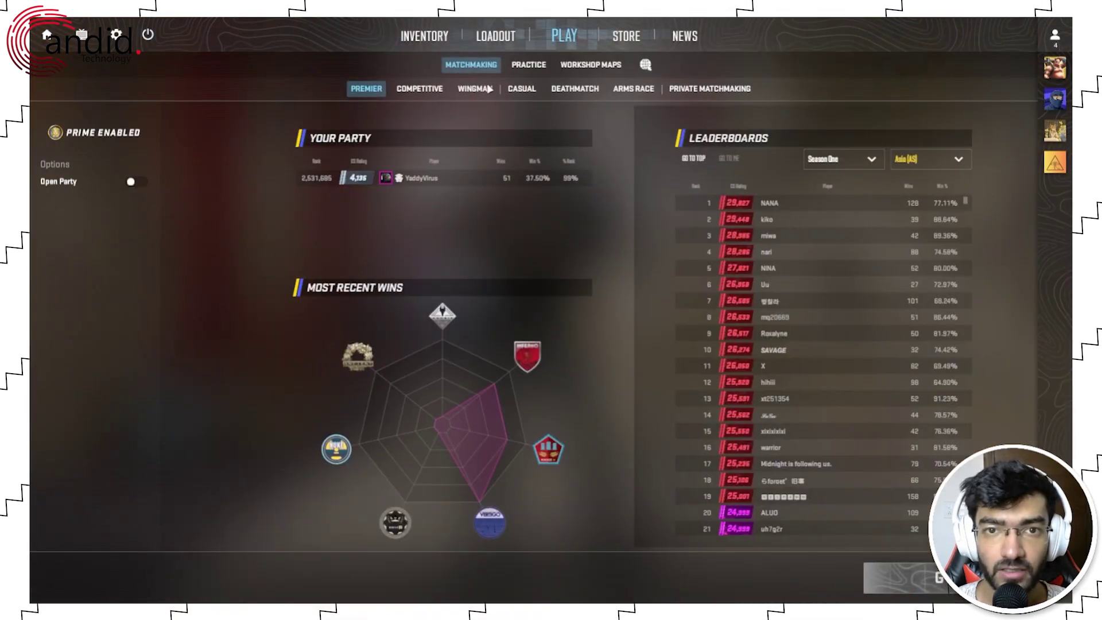
left_click(593, 66)
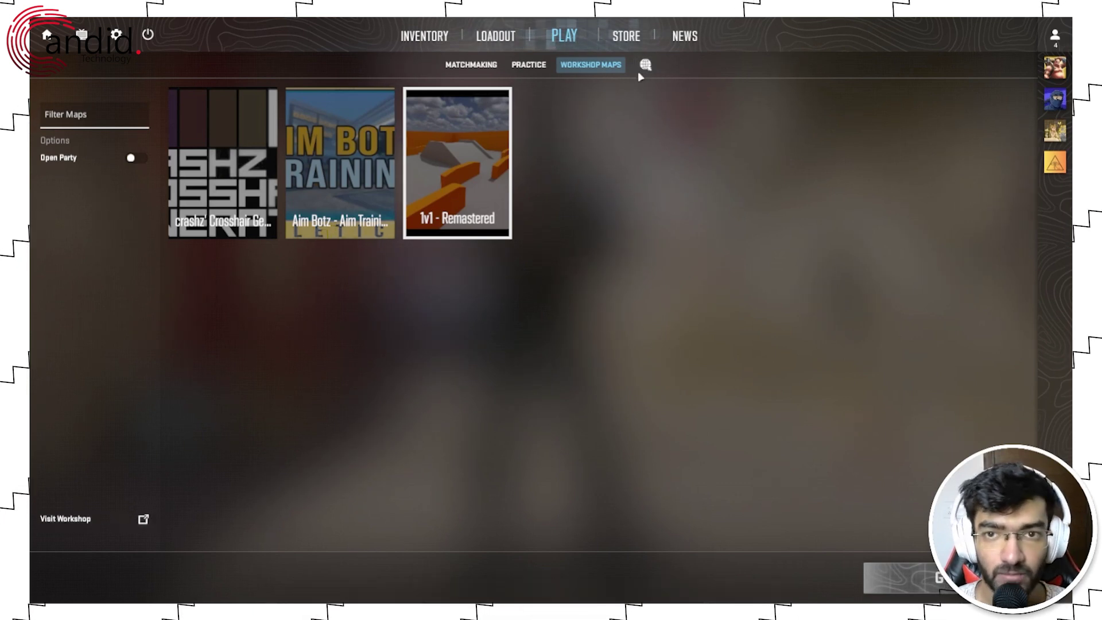
Open the Steam Workshop in the overlay browser, close the extra tab and reposition the window
left_click(85, 520)
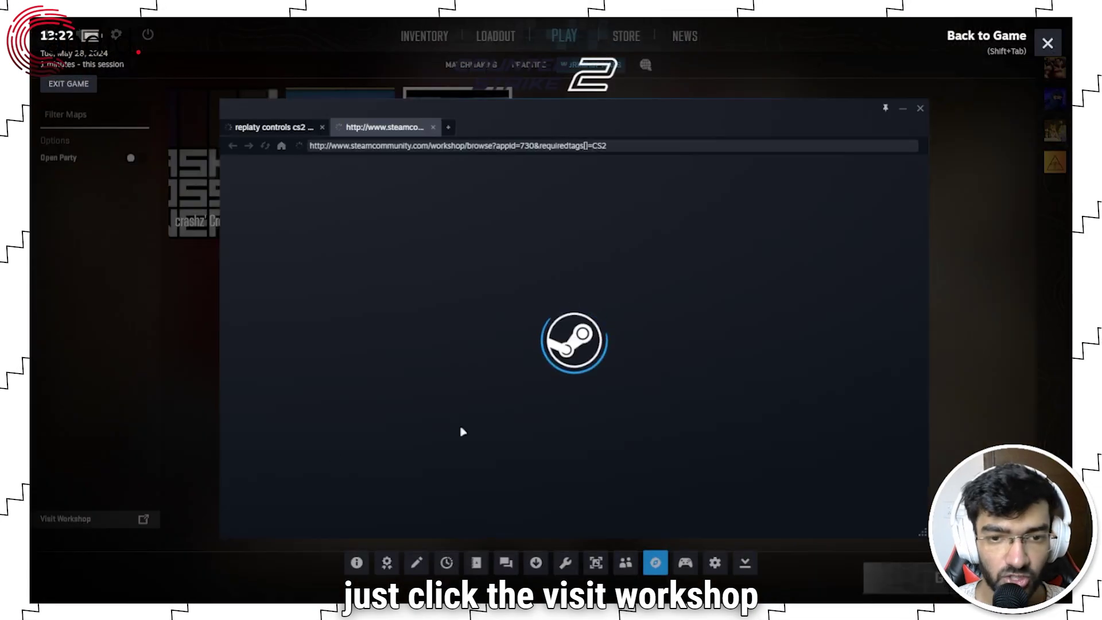
left_click(323, 129)
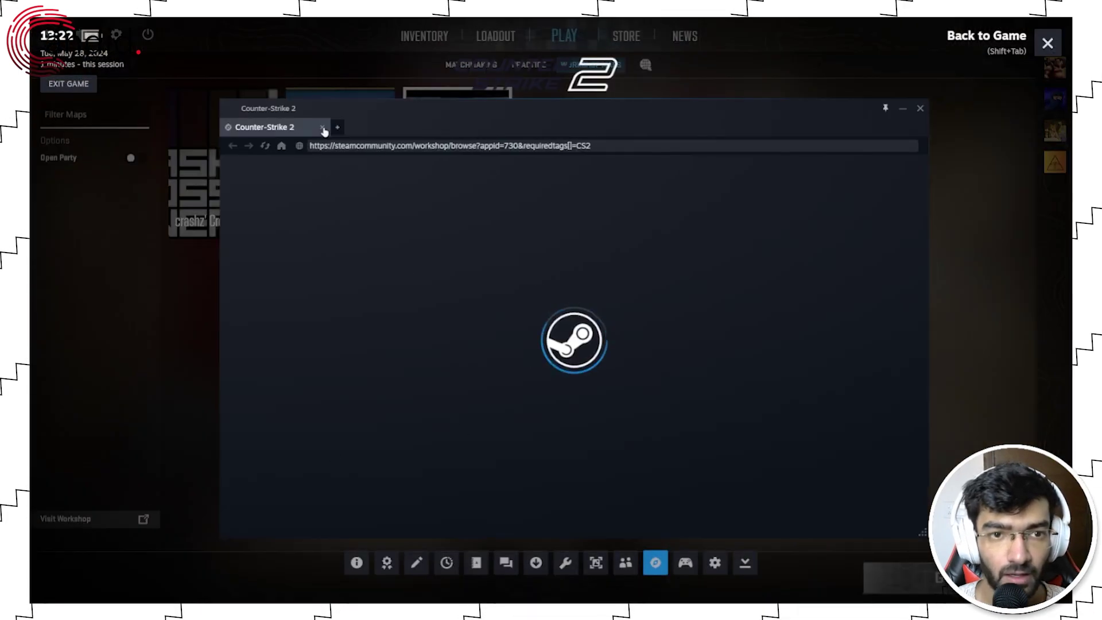
left_click_drag(500, 112, 523, 97)
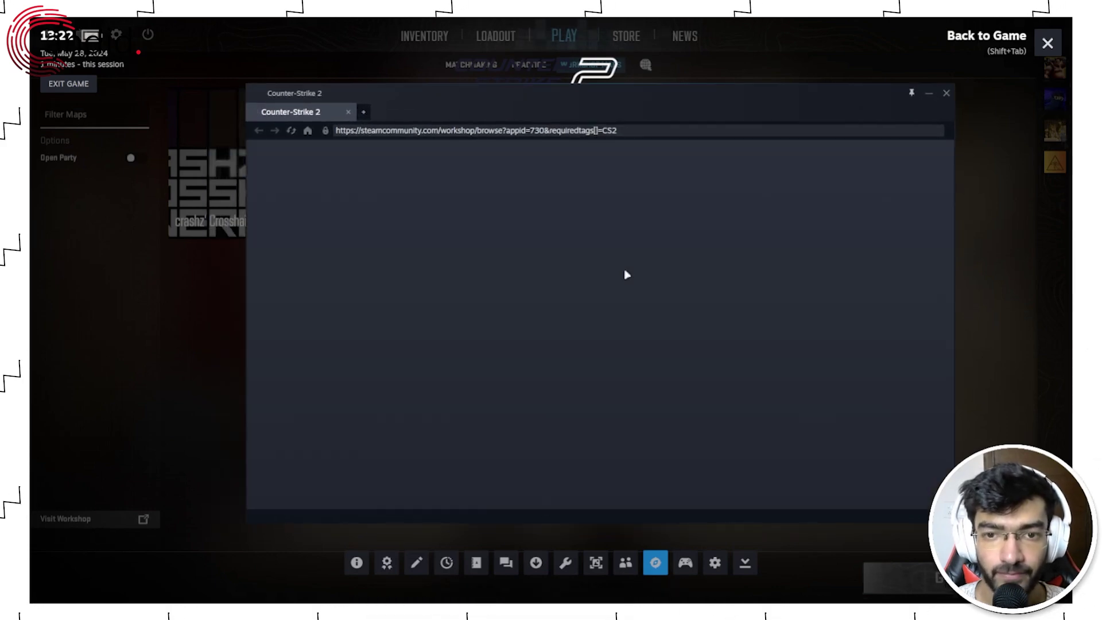
scroll(594, 328, "down", 4)
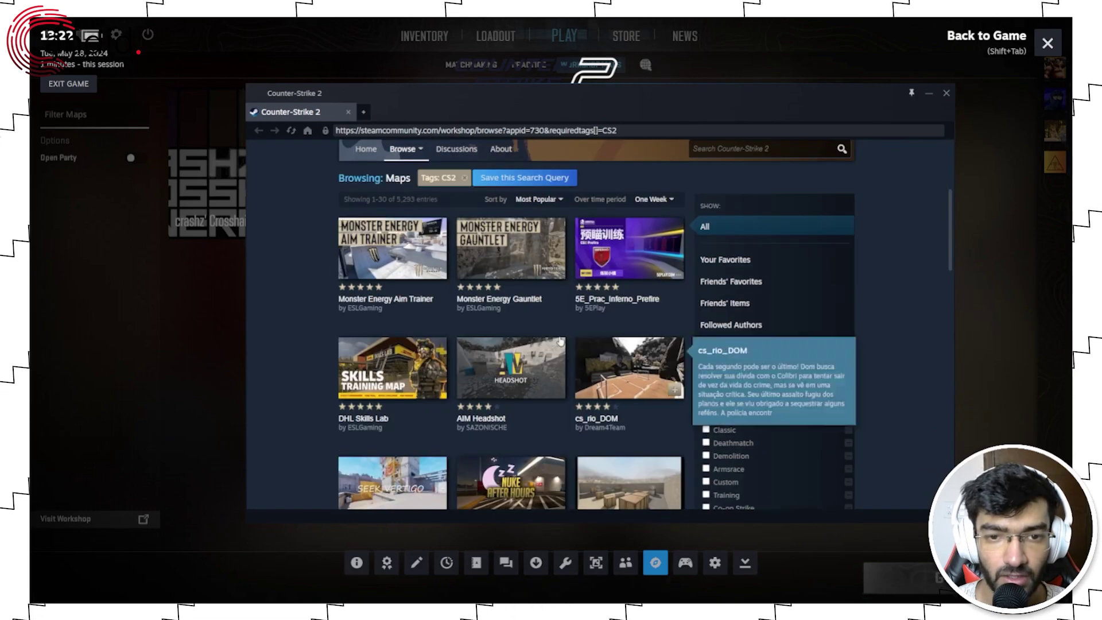
scroll(570, 302, "down", 1)
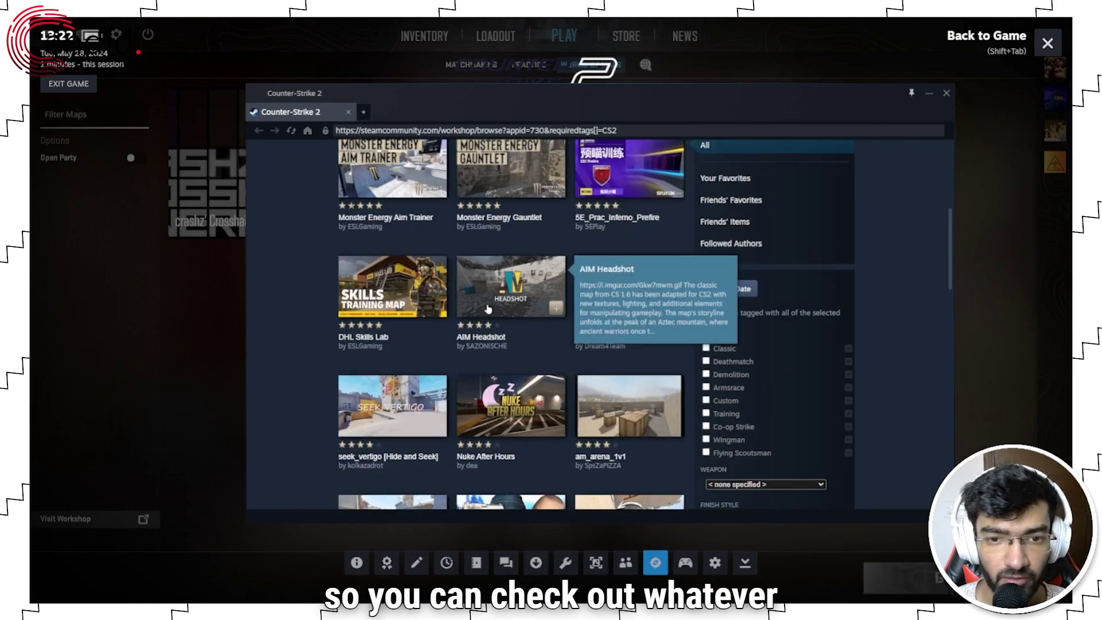
scroll(471, 336, "down", 1)
scroll(471, 337, "down", 1)
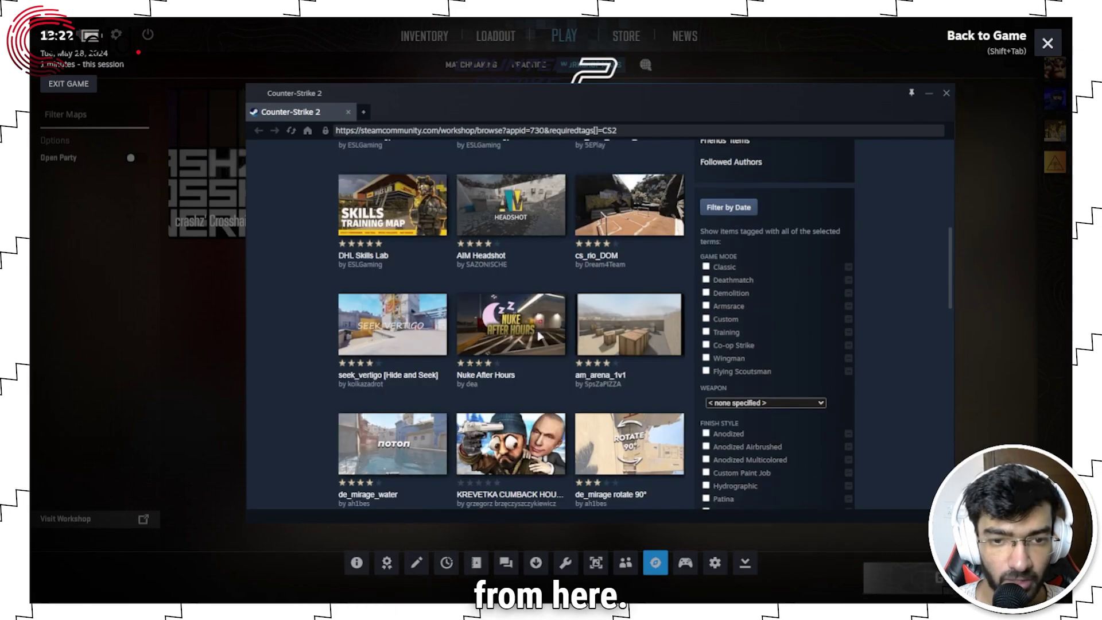
scroll(471, 336, "down", 1)
scroll(471, 336, "down", 1)
scroll(612, 338, "down", 2)
scroll(612, 339, "down", 1)
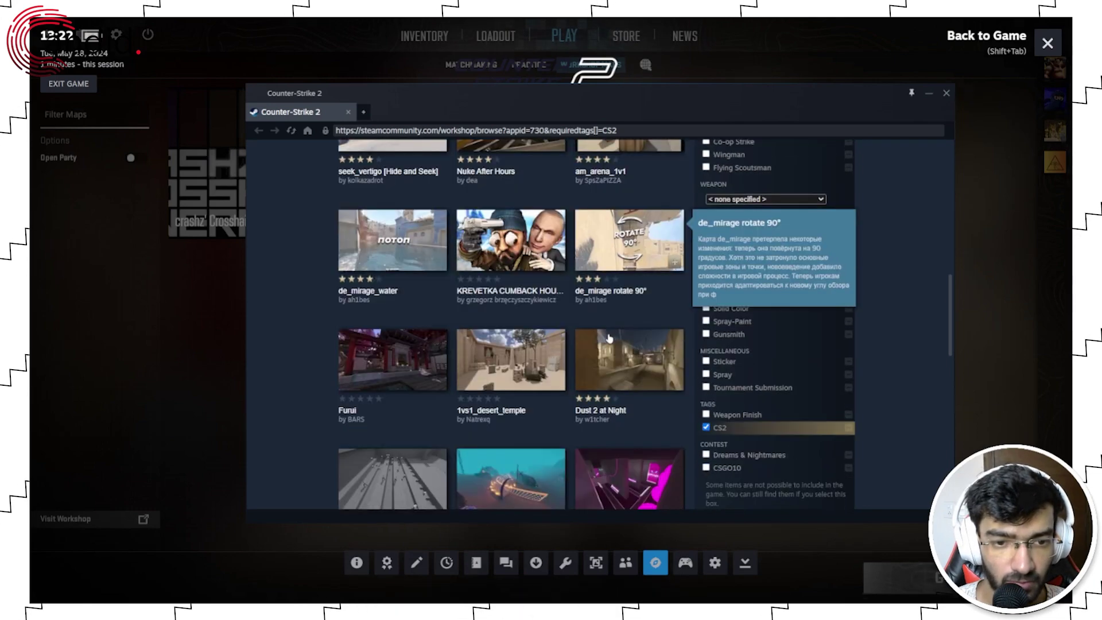
scroll(571, 354, "down", 2)
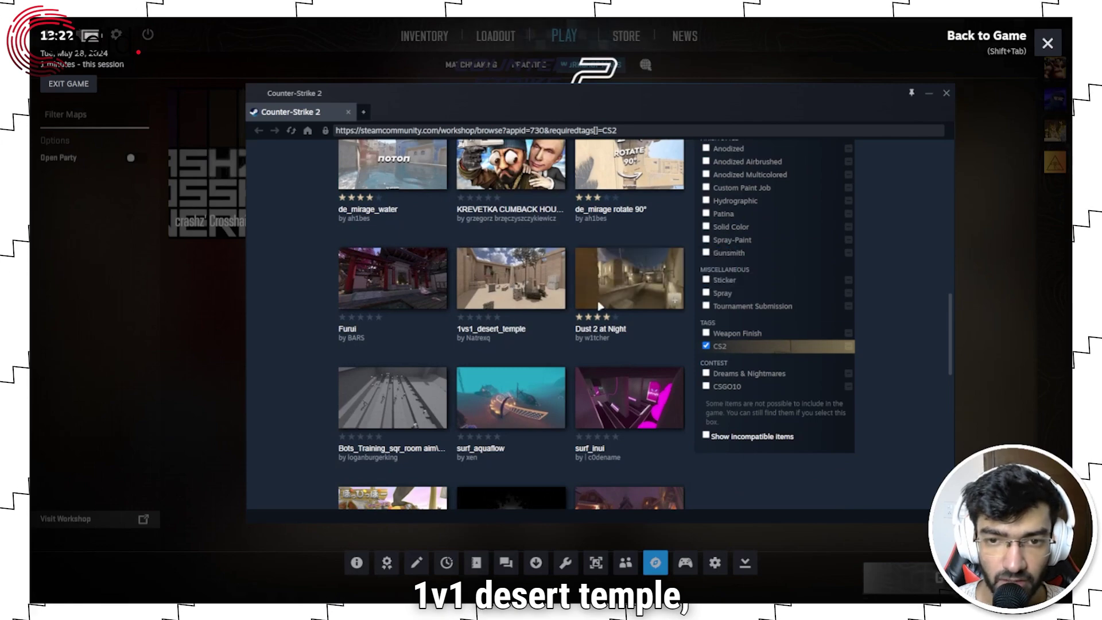
scroll(514, 370, "down", 1)
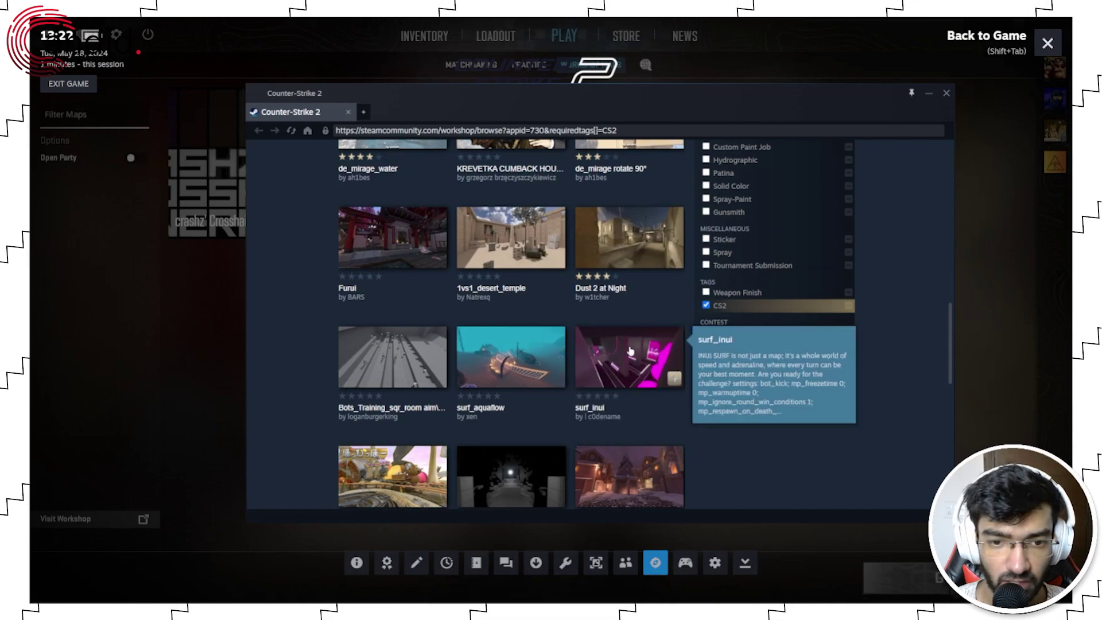
scroll(435, 357, "down", 3)
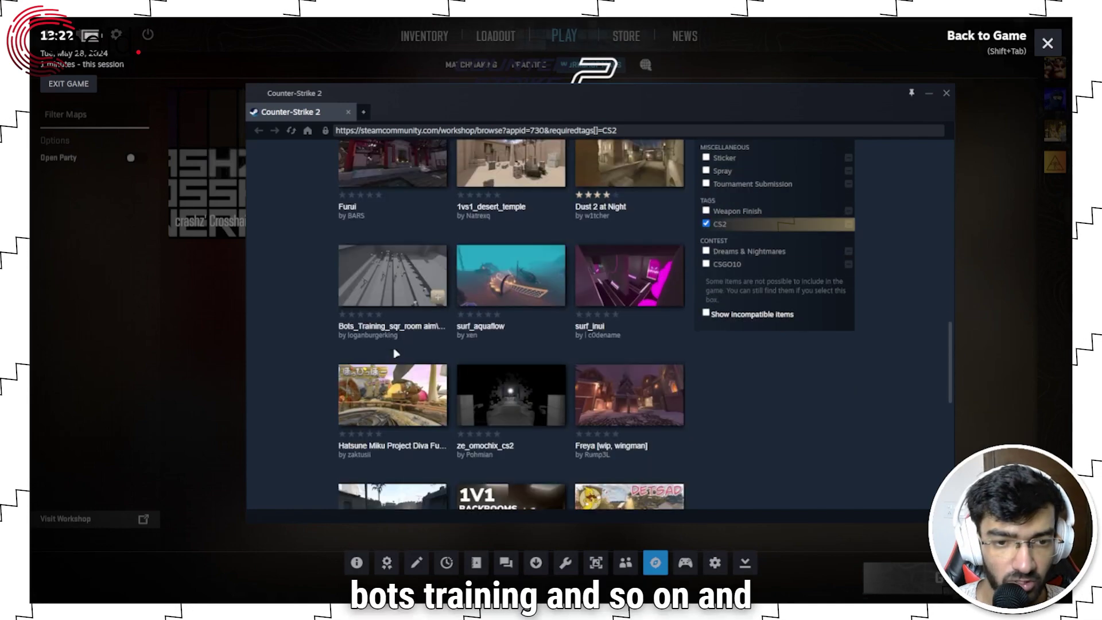
scroll(557, 402, "down", 3)
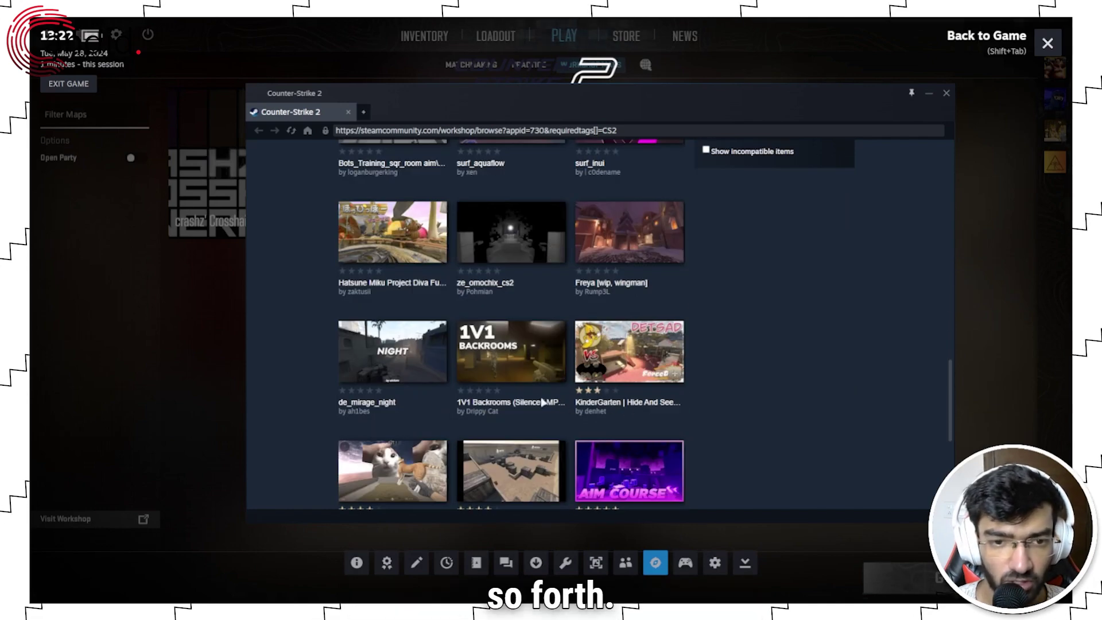
scroll(579, 422, "up", 3)
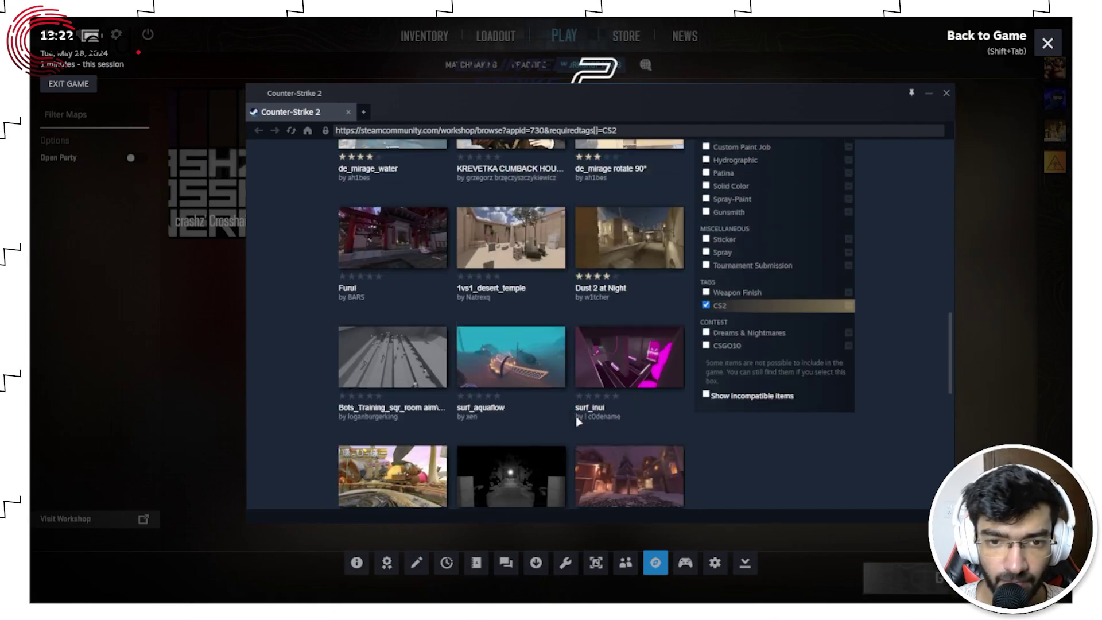
Open the 1vs1_desert_temple workshop page and subscribe to the map
left_click(555, 262)
scroll(625, 305, "down", 3)
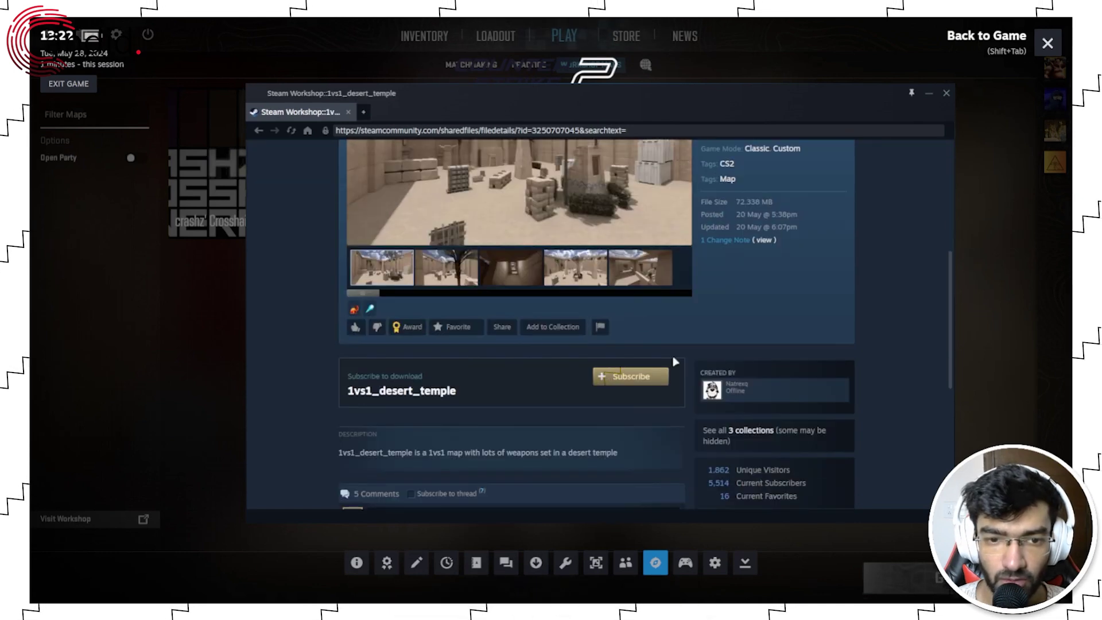
left_click(642, 379)
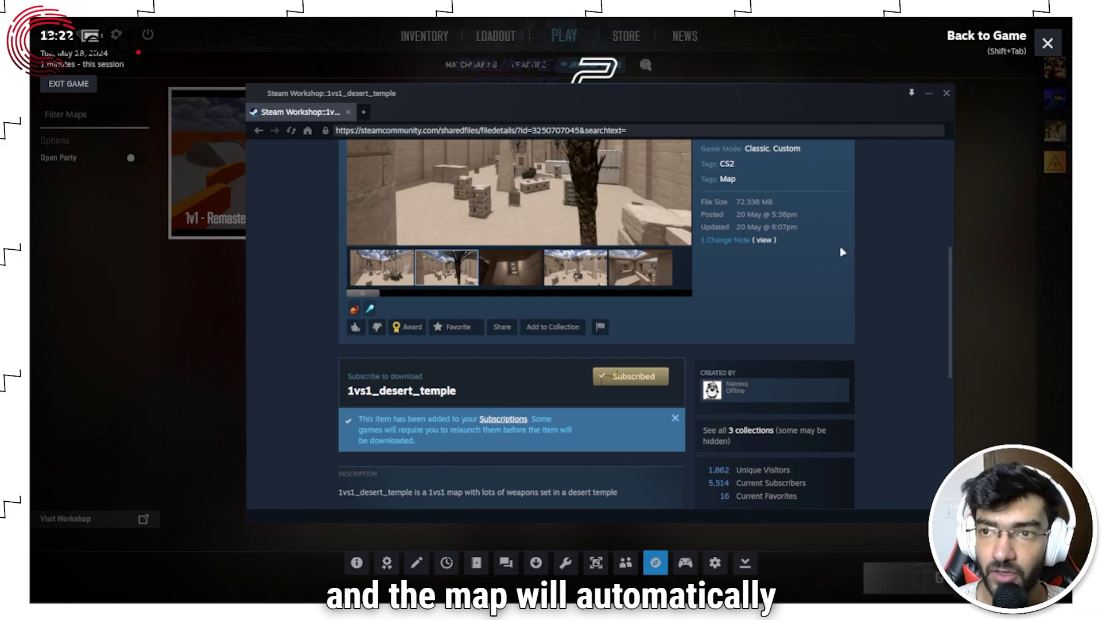
Close the workshop overlay and select 1vs1_desert_temple in the Workshop Maps list
left_click(946, 94)
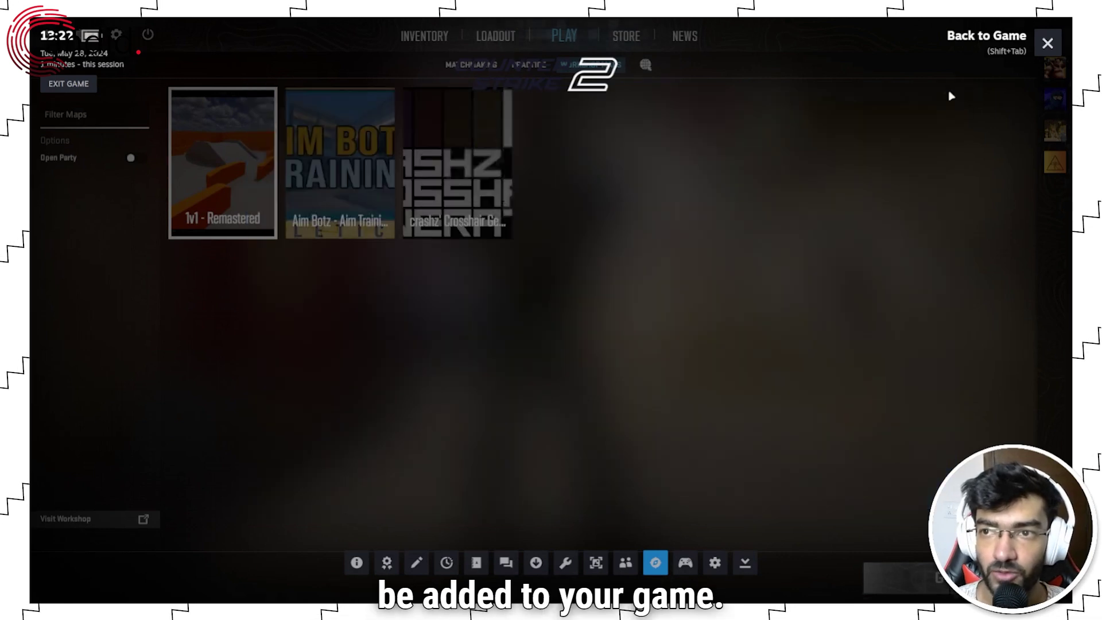
left_click(1047, 43)
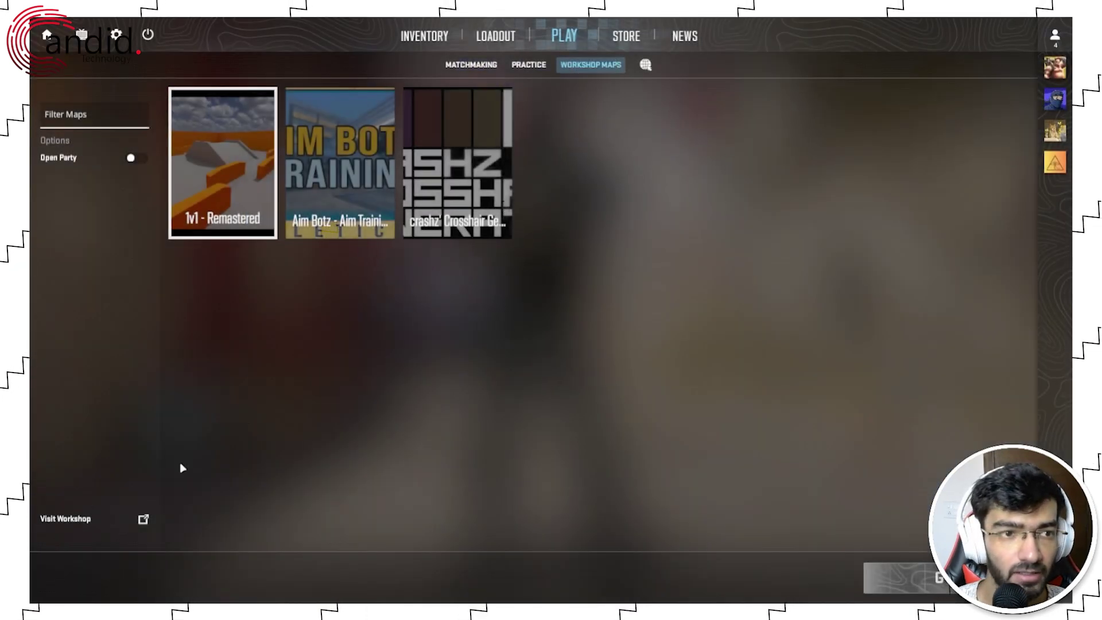
left_click(529, 65)
left_click(591, 64)
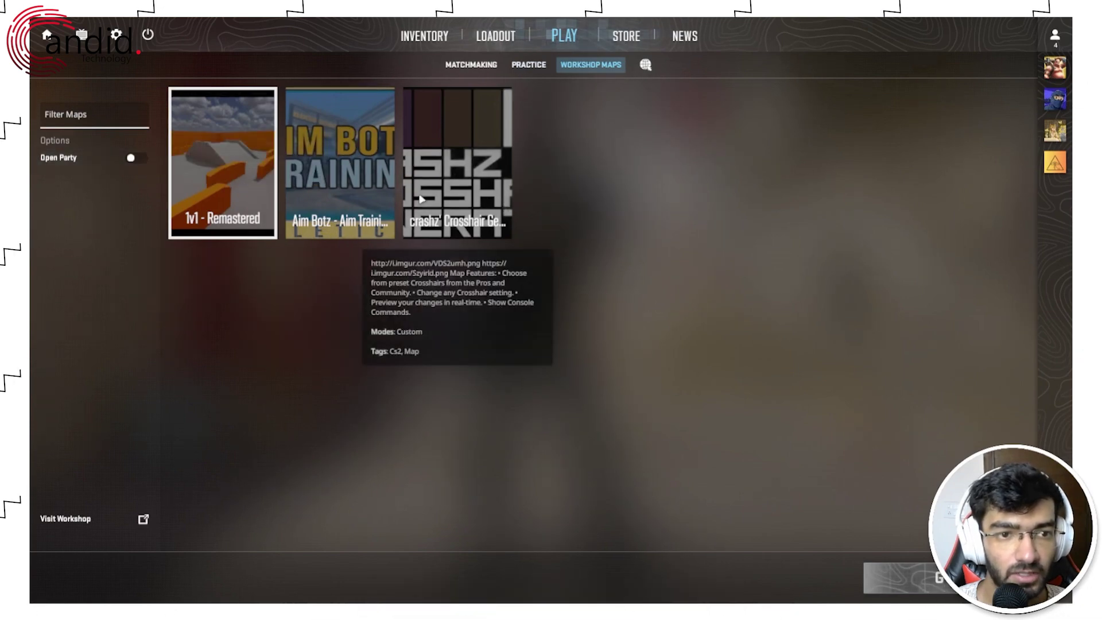
left_click(551, 67)
left_click(591, 65)
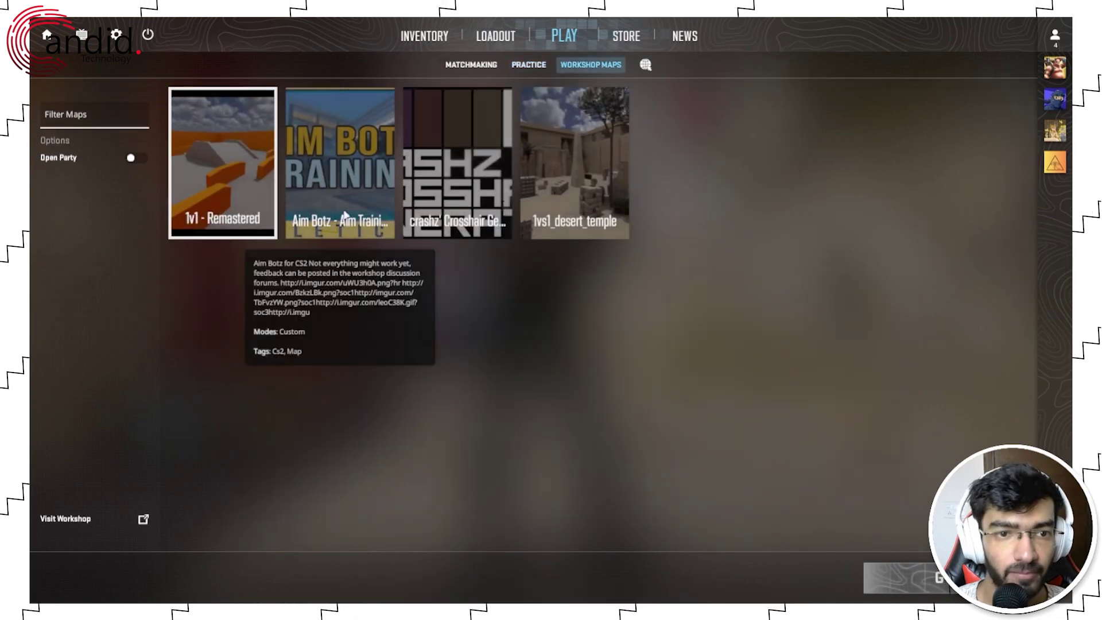
left_click(550, 189)
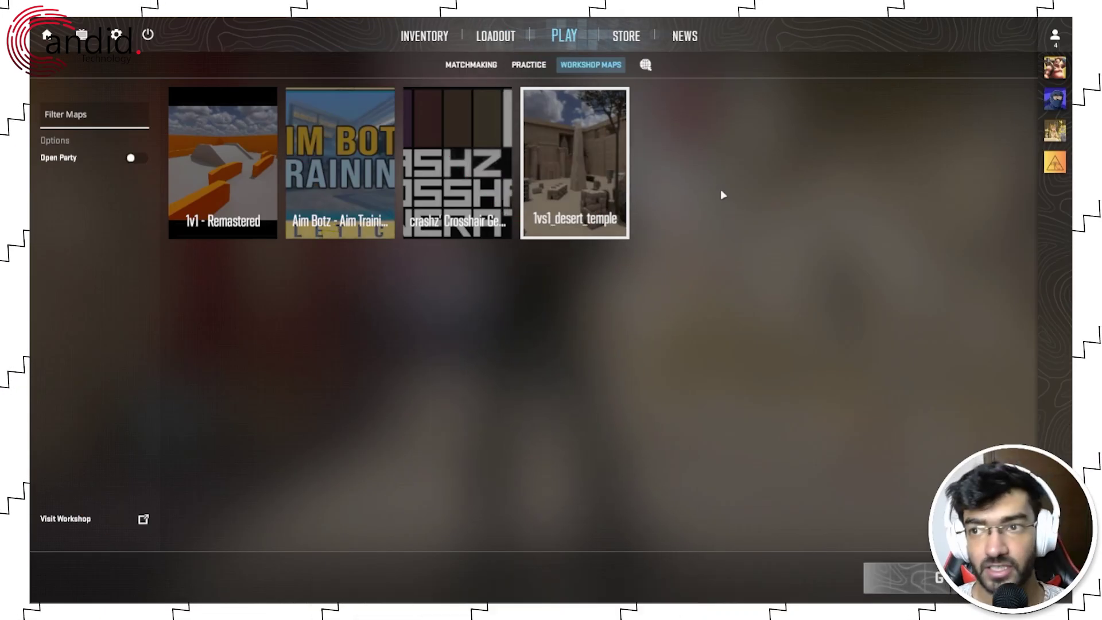
key("grave")
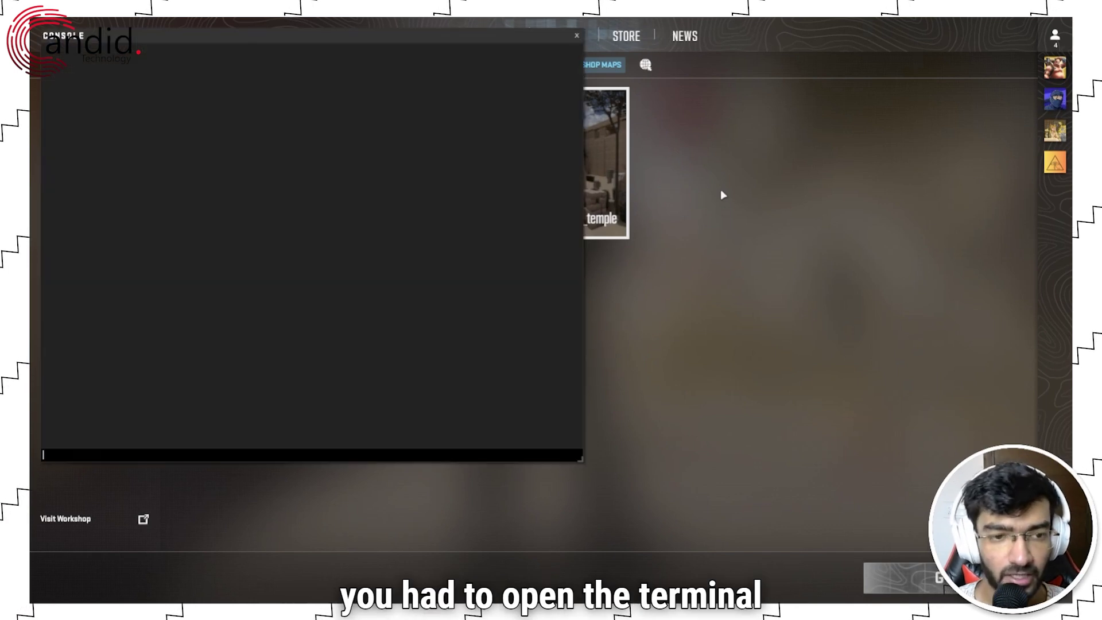
type("map ar_baggage")
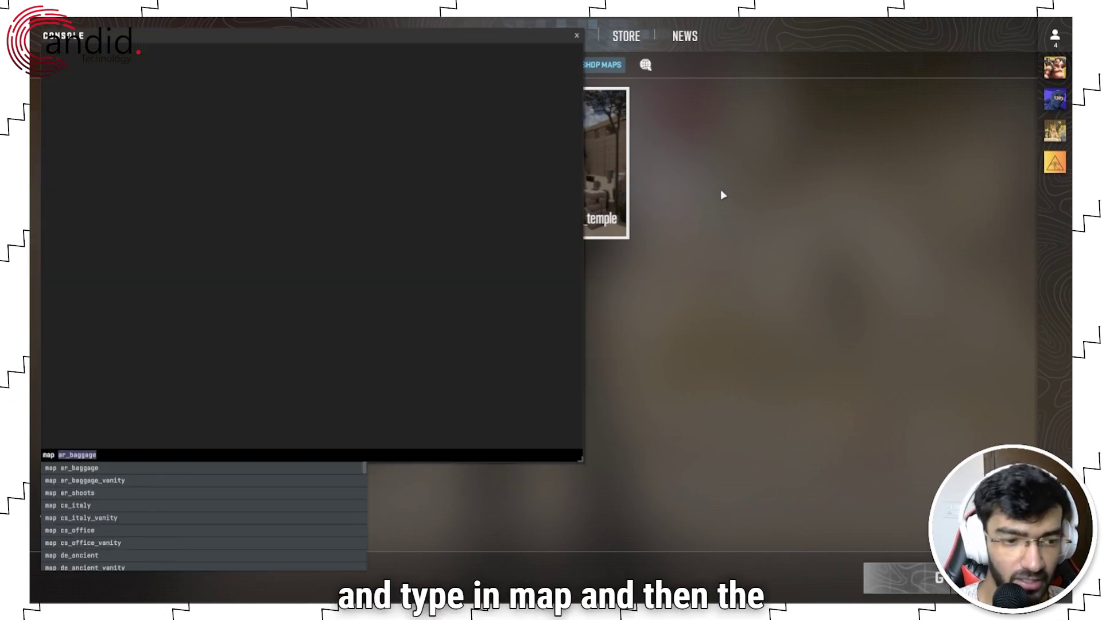
key("Down")
key("Down")
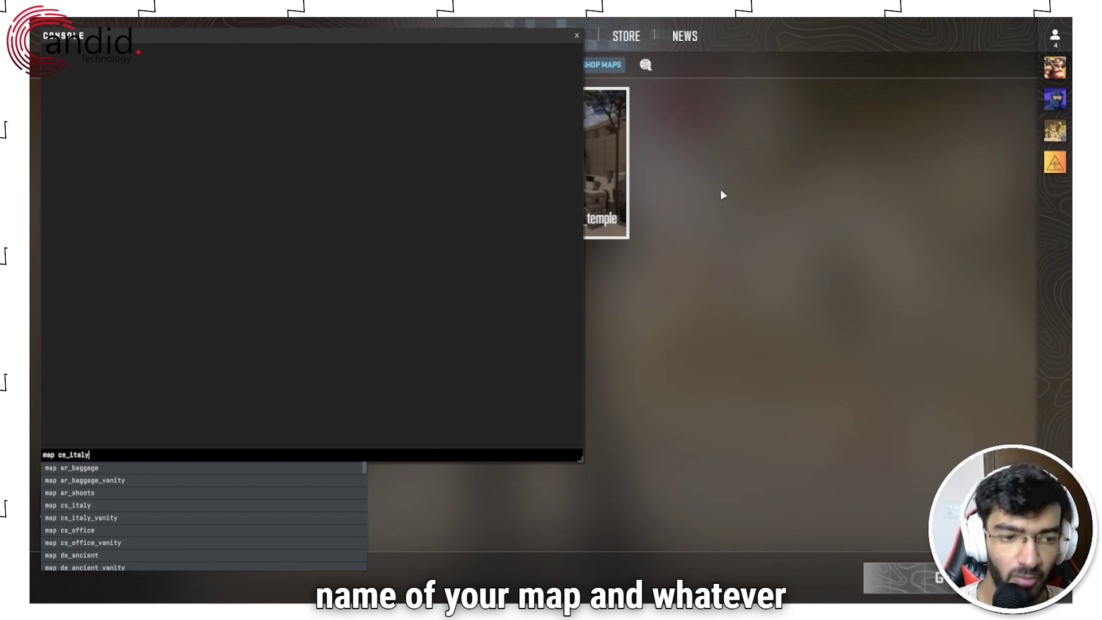
key("grave")
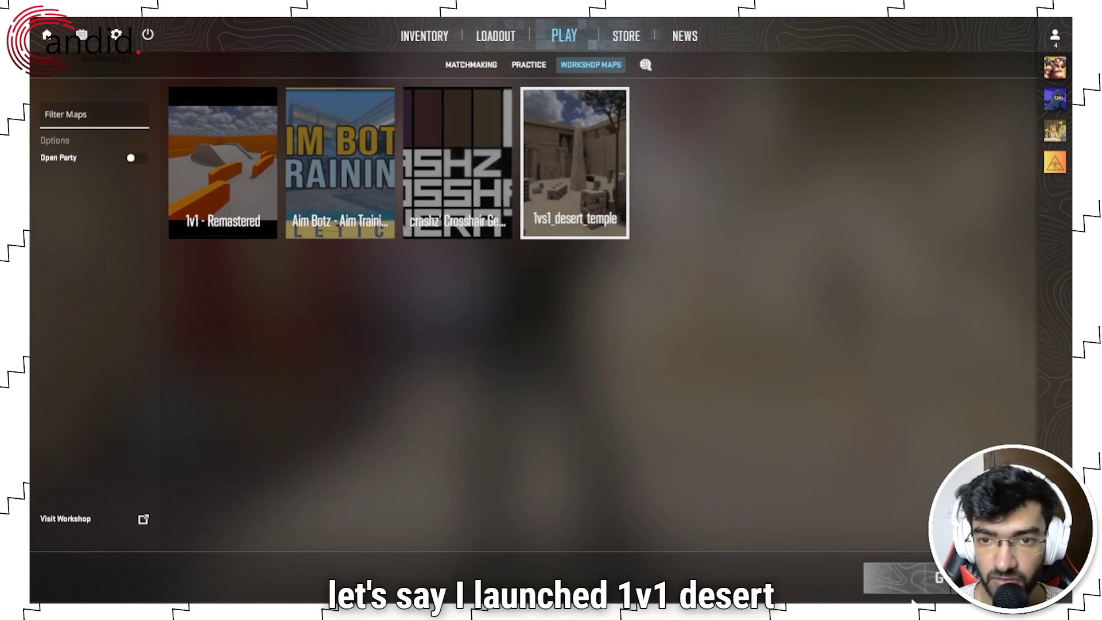
Launch 1vs1_desert_temple offline in Casual mode
left_click(909, 578)
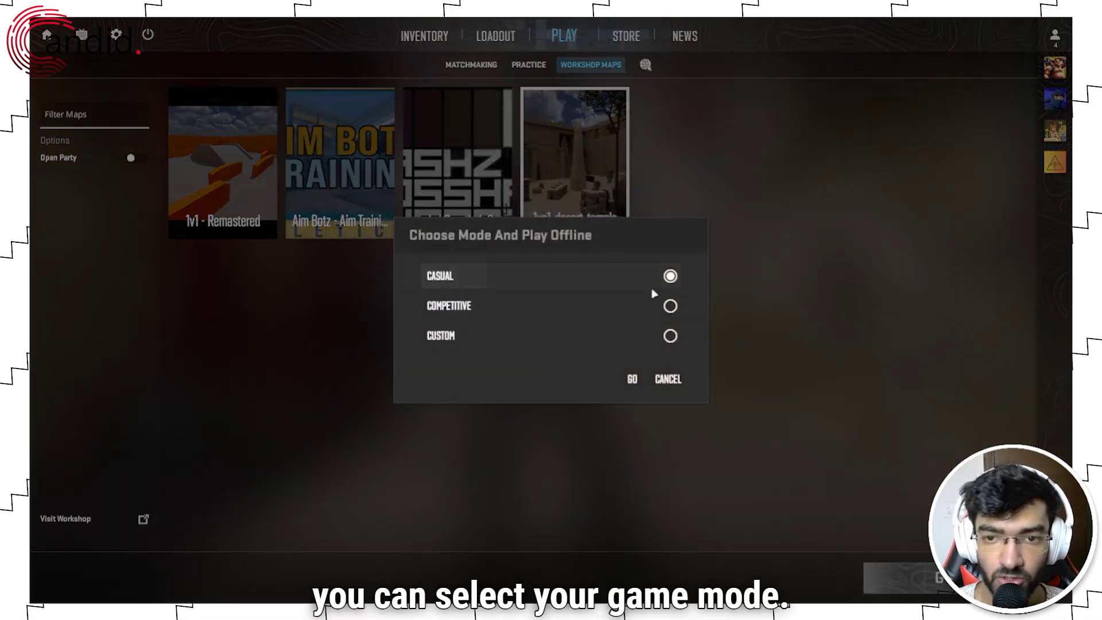
left_click(637, 379)
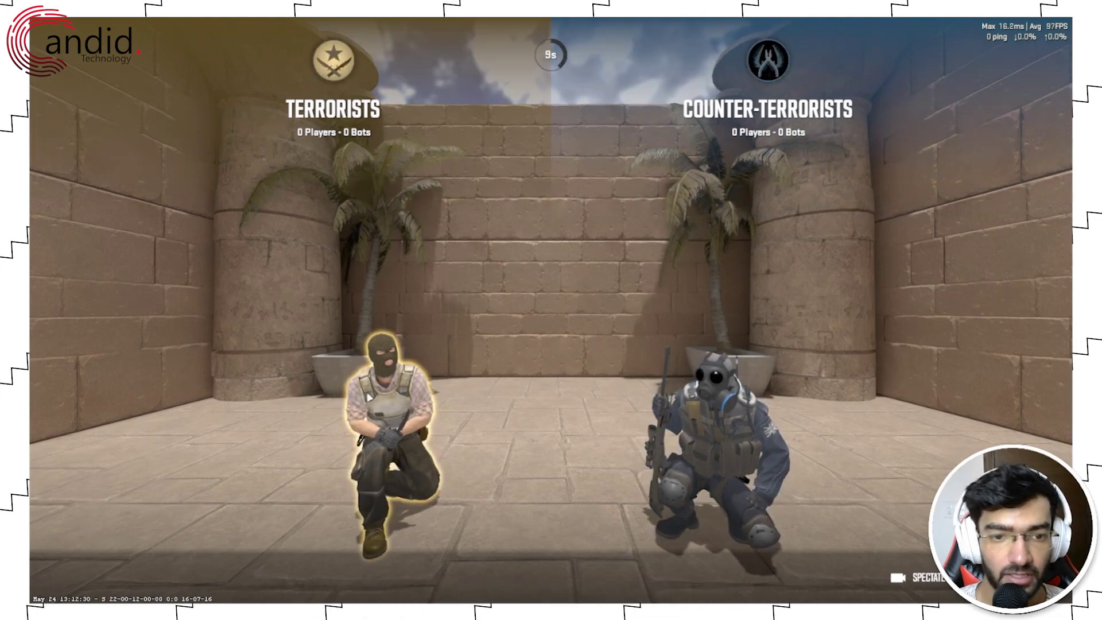
Join the Terrorists, walk to the weapon alcove and pick up the Nova shotgun
left_click(388, 414)
key("w")
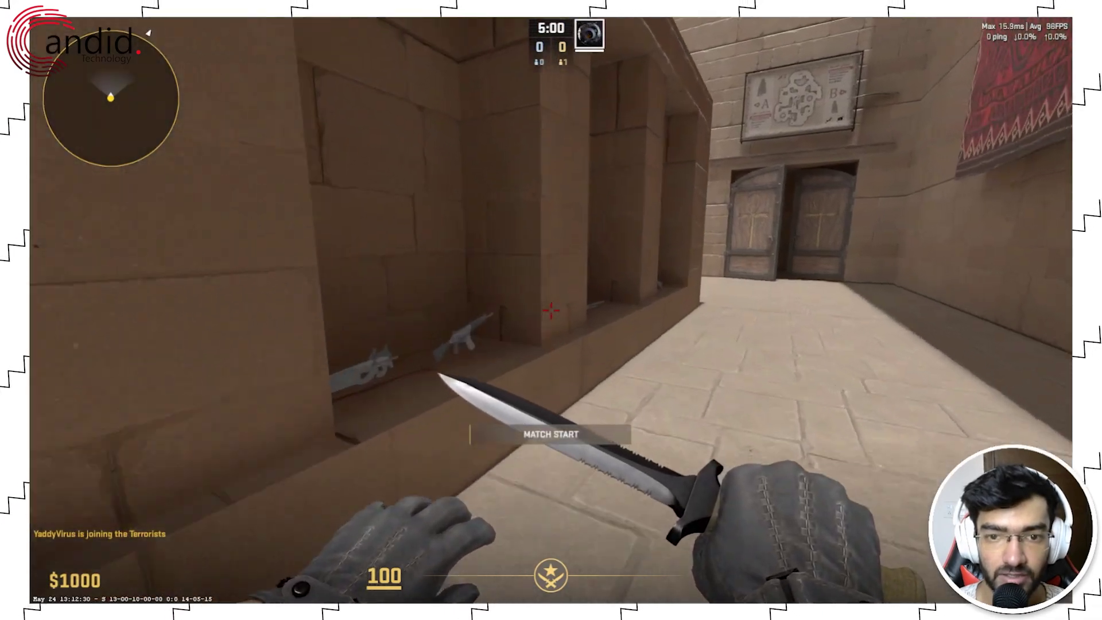
key("w")
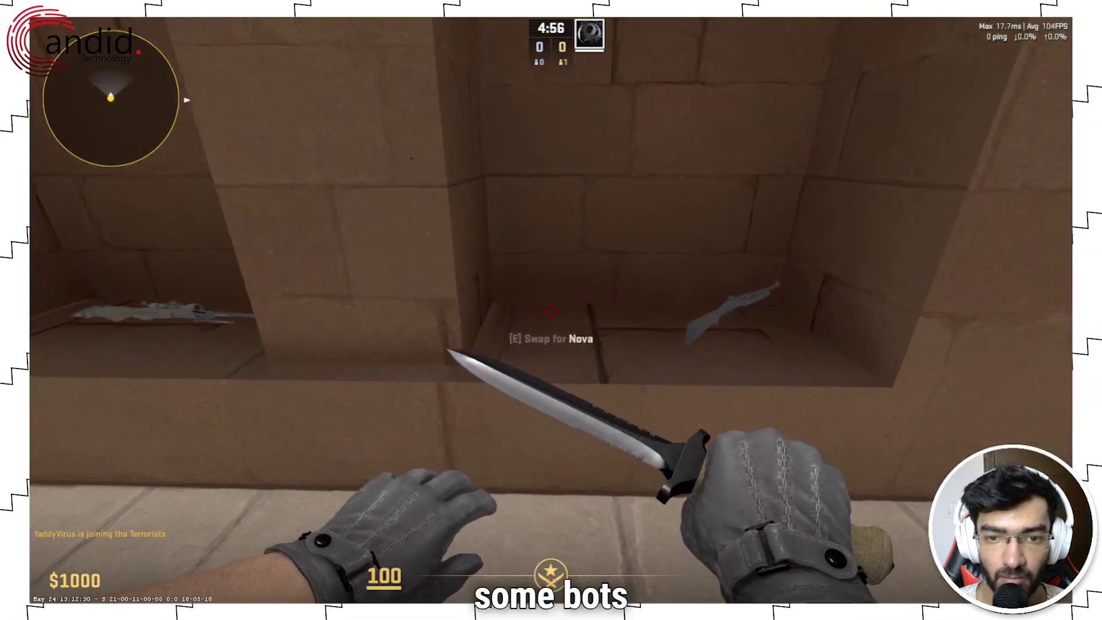
key("w")
key("f")
key("e")
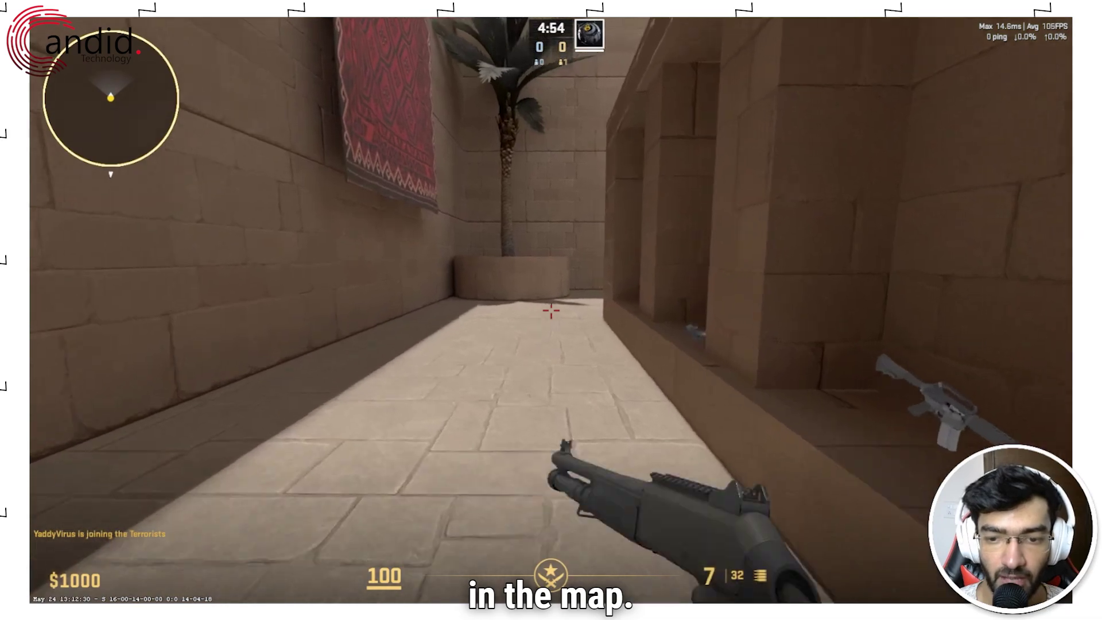
key("s")
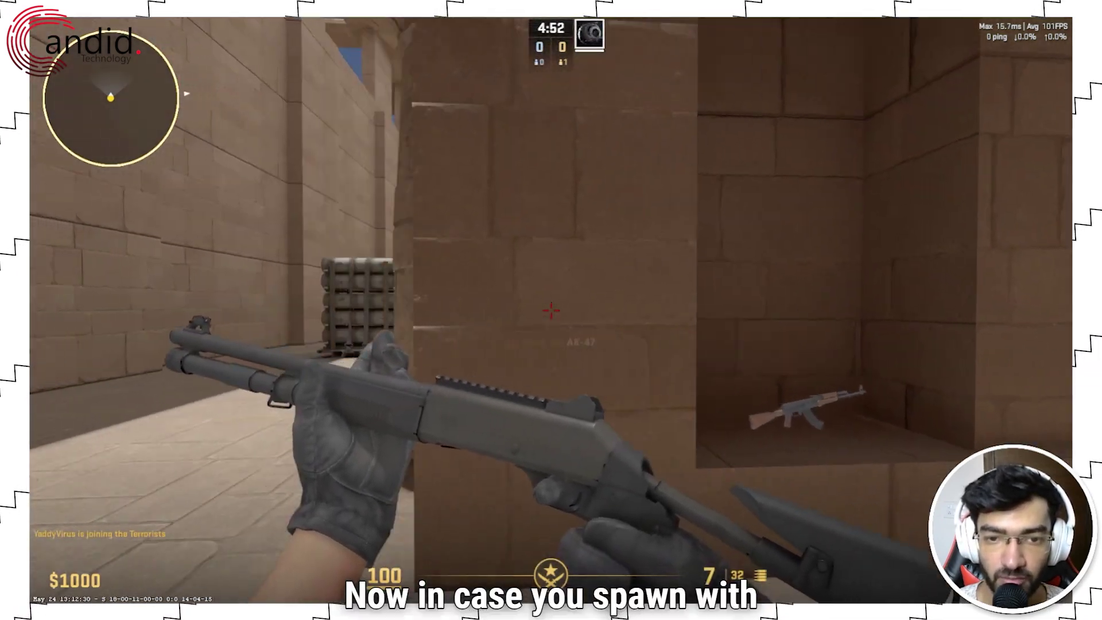
key("f")
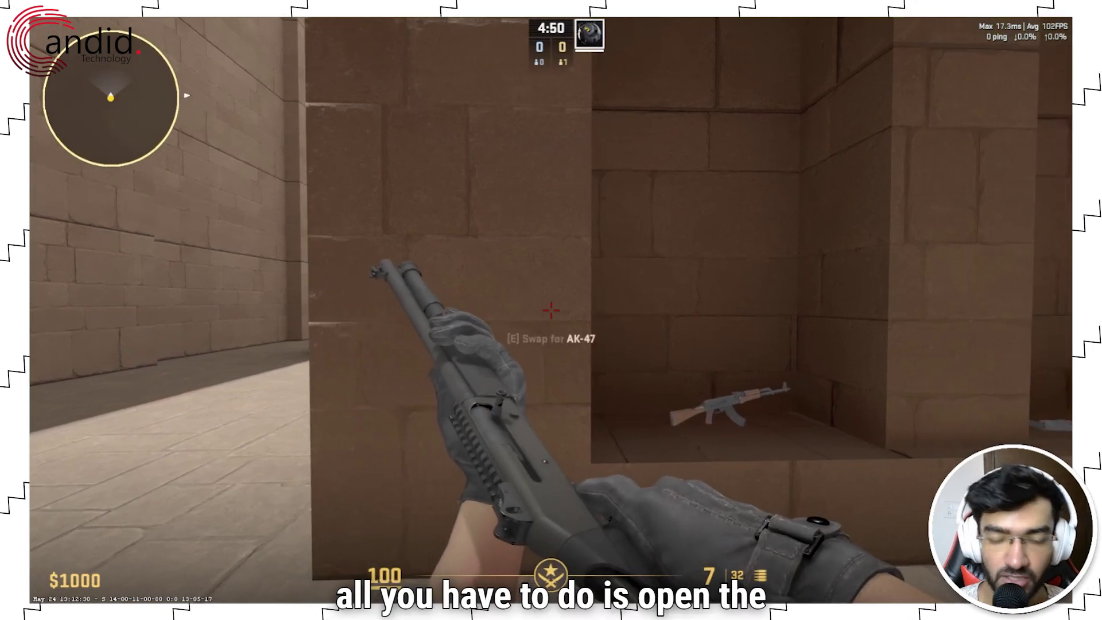
Run bot_kick in the developer console to remove all bots from the match
key("grave")
type("map cs_italy")
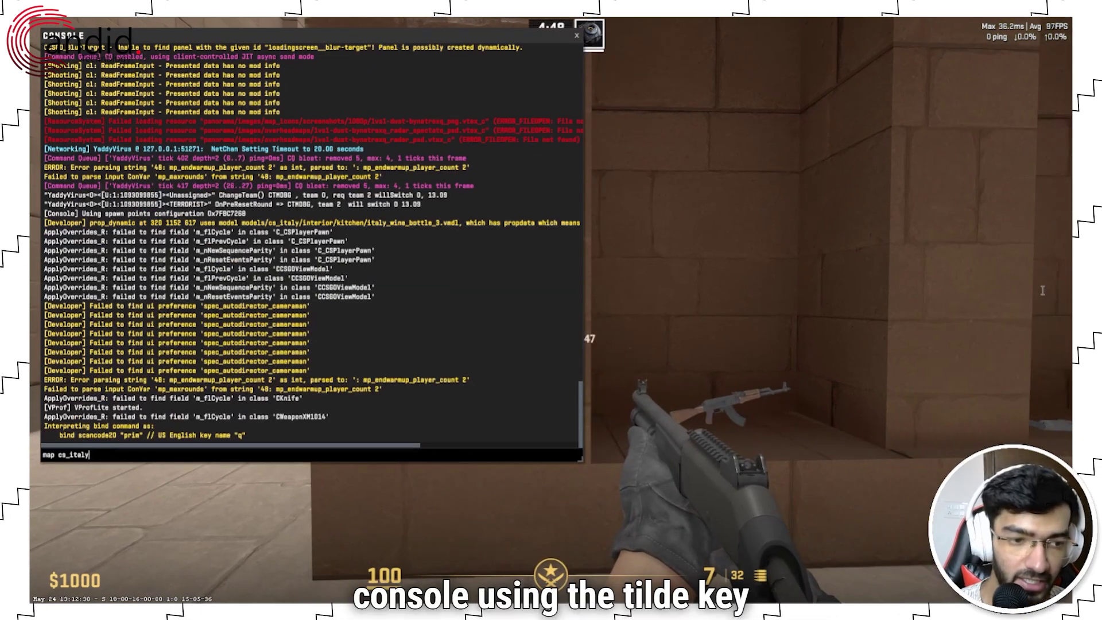
key("Return")
type("bot_")
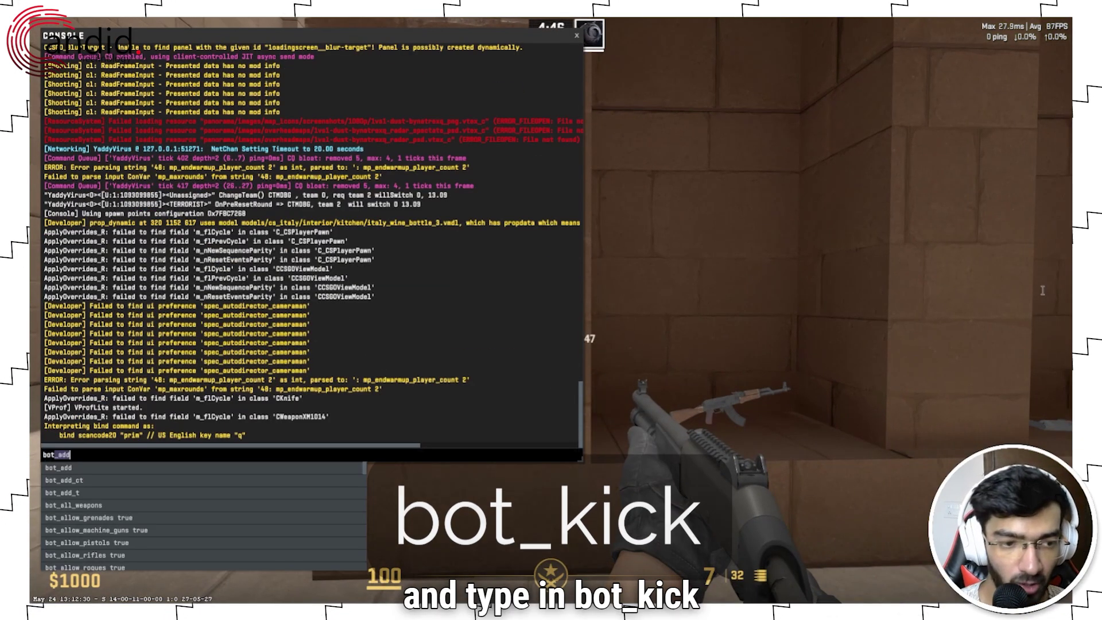
type("kick")
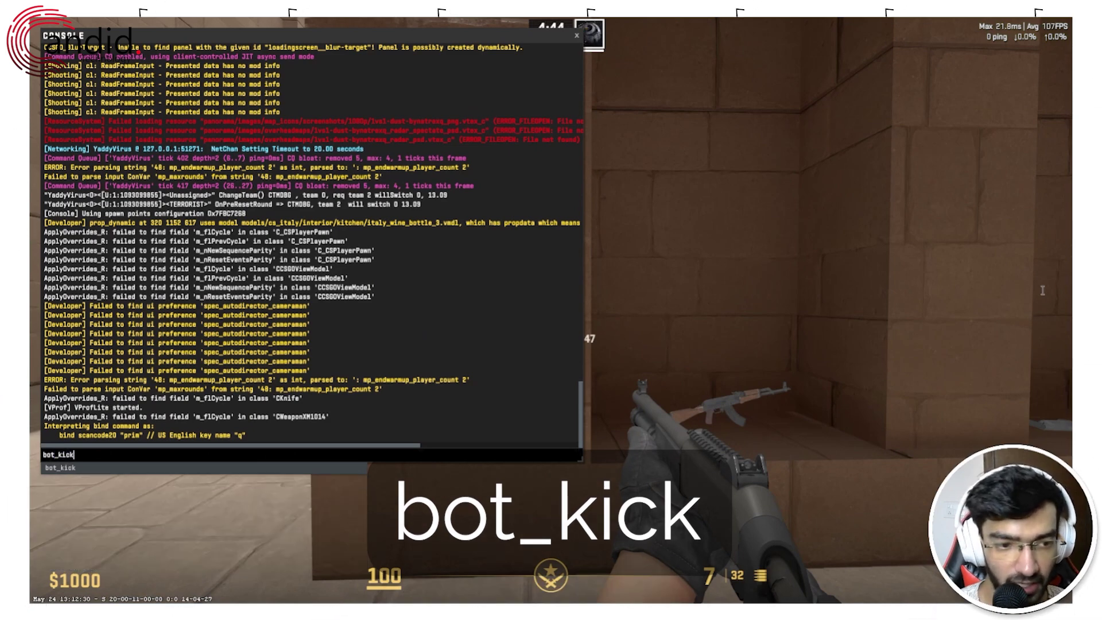
key("Return")
key("grave")
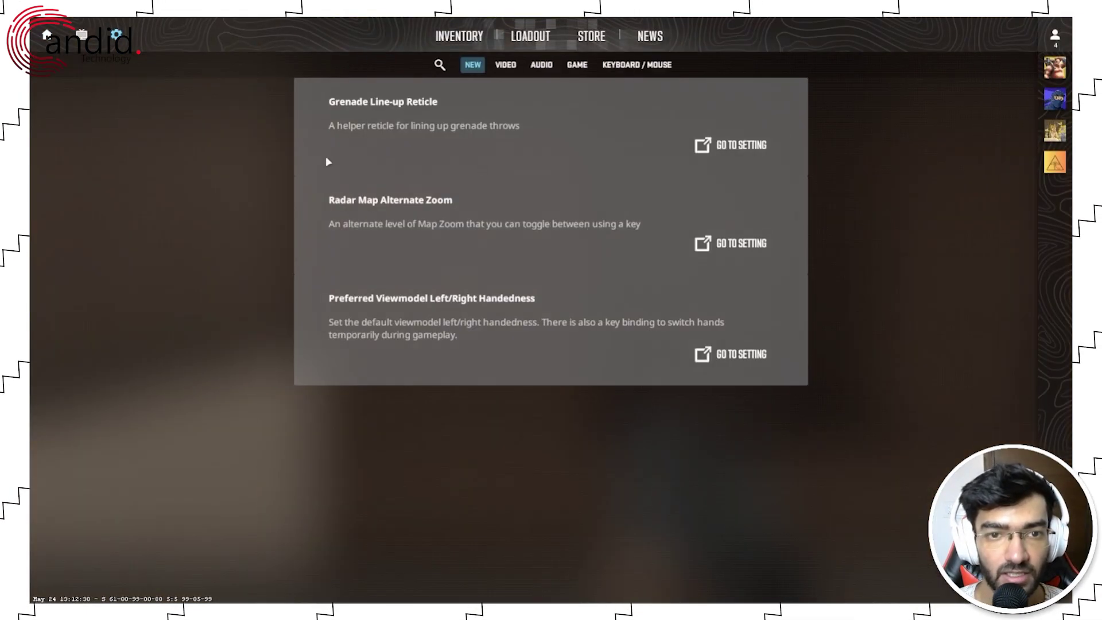
Check the GAME settings for the Enable Developer Console option
left_click(575, 66)
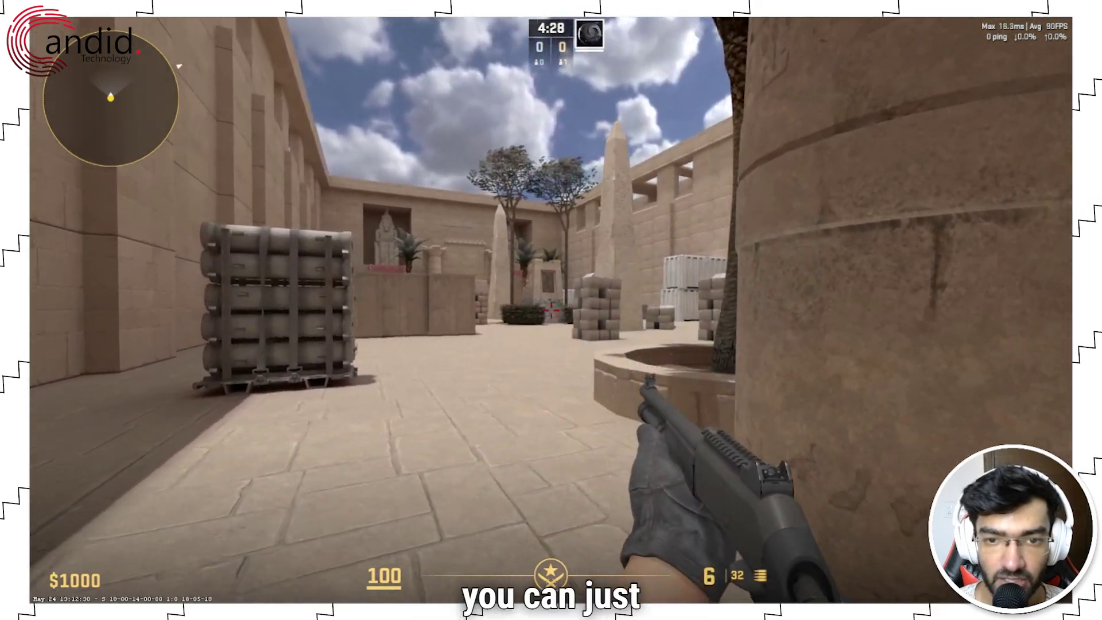
key("f")
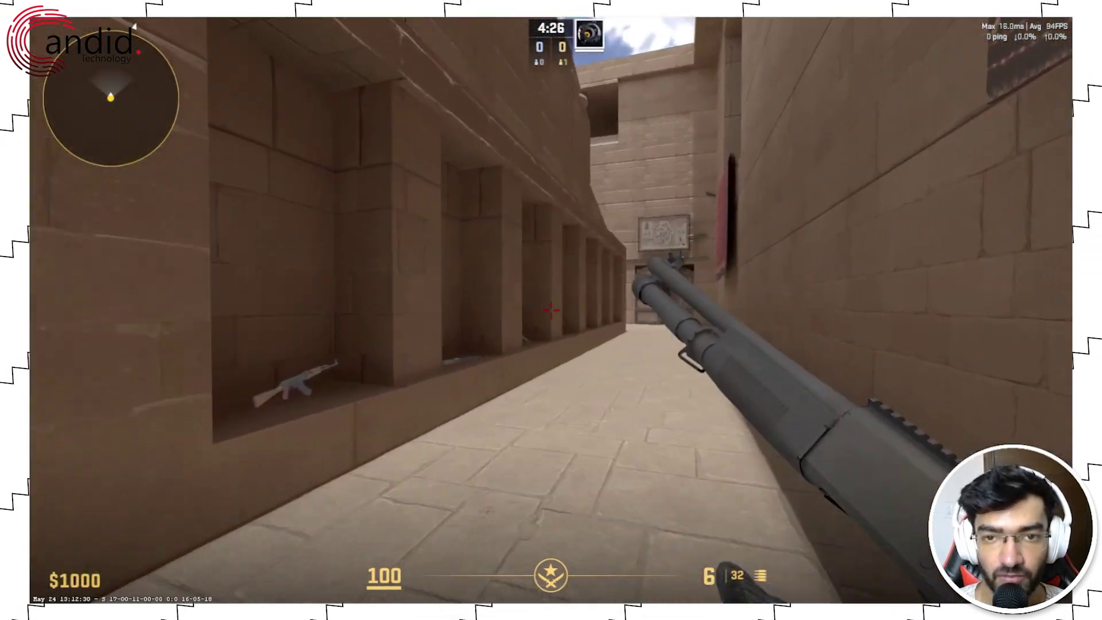
key("3")
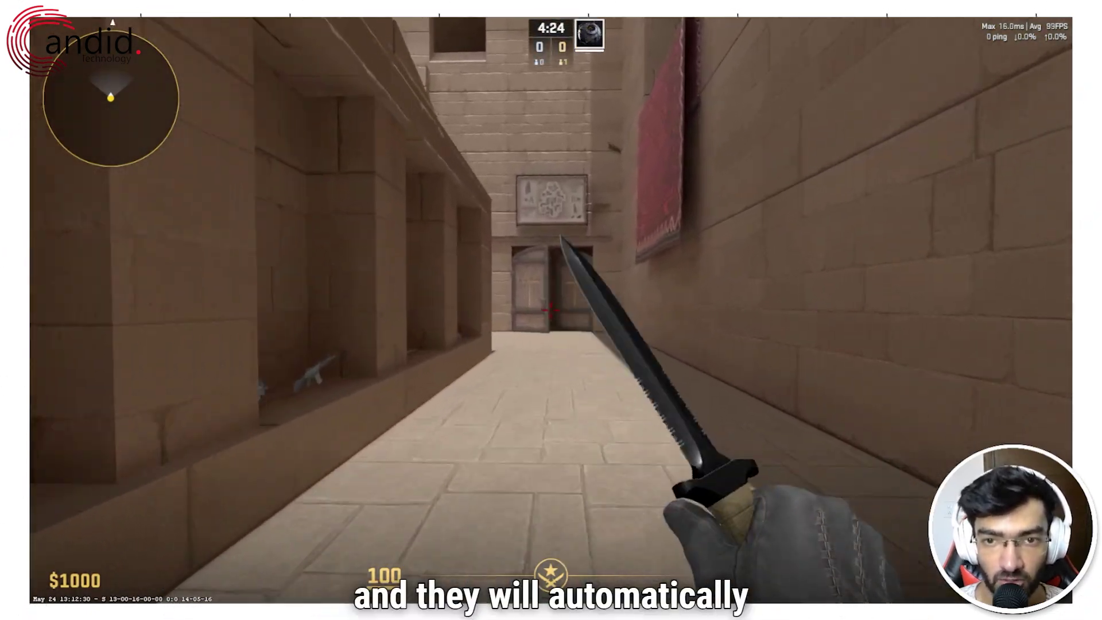
key("1")
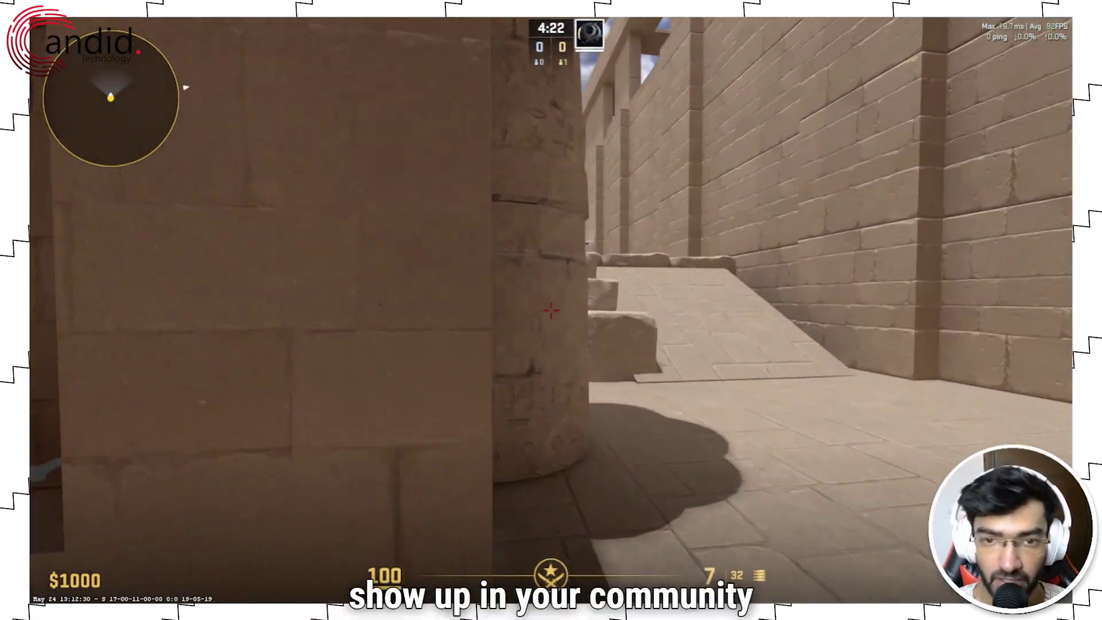
key("w")
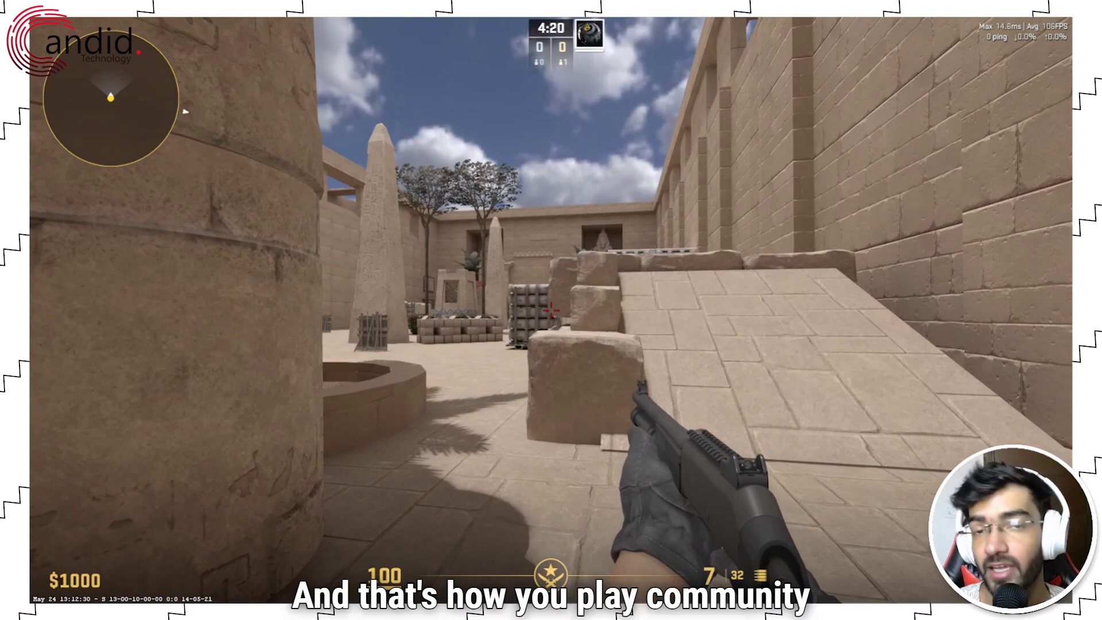